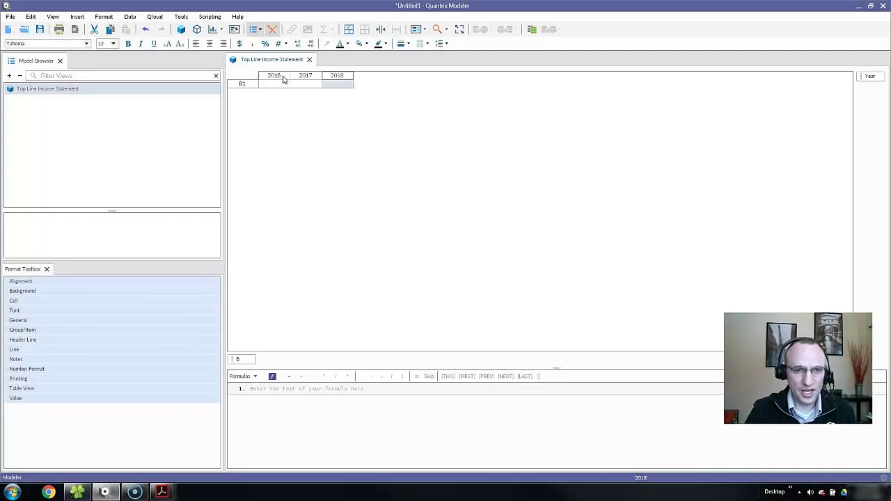
# Step: Rename the B row category to Quarter
pyautogui.click(303, 80)
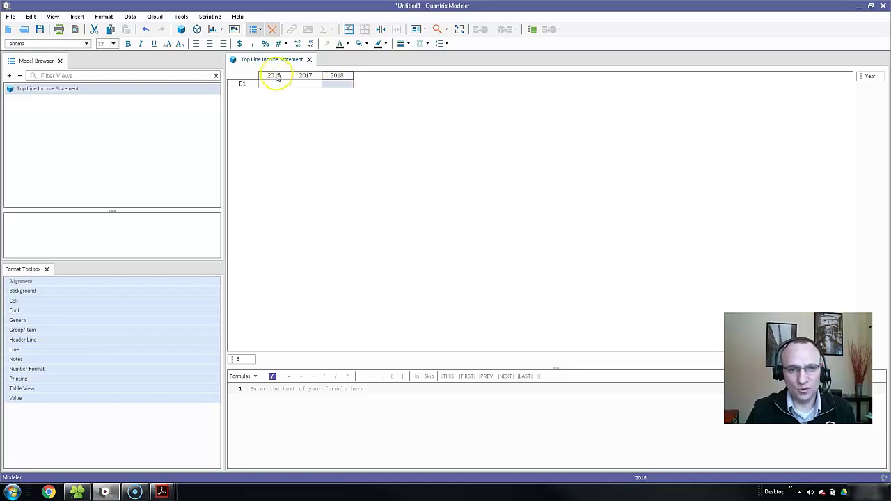
pyautogui.moveTo(272, 76); pyautogui.dragTo(326, 77)
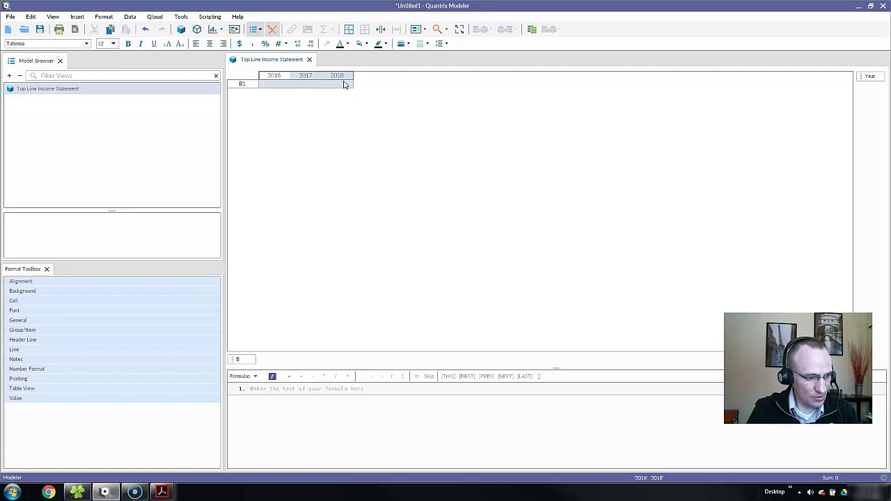
pyautogui.click(243, 361)
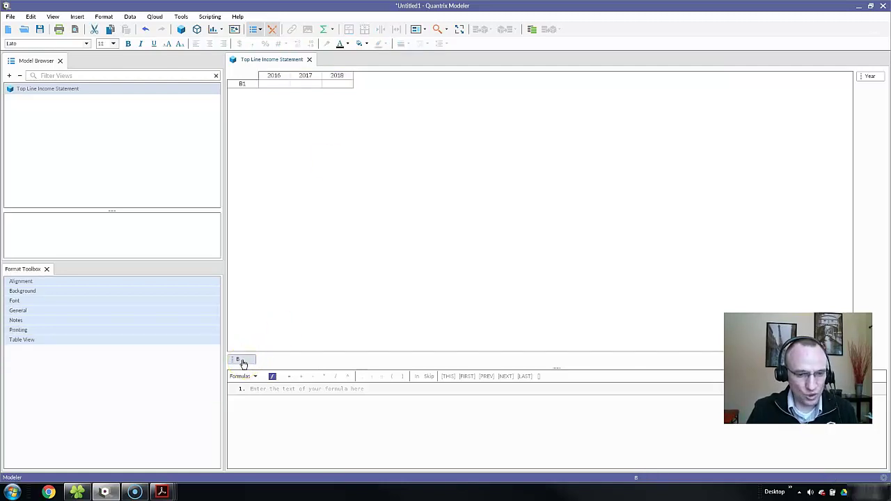
pyautogui.doubleClick(243, 362)
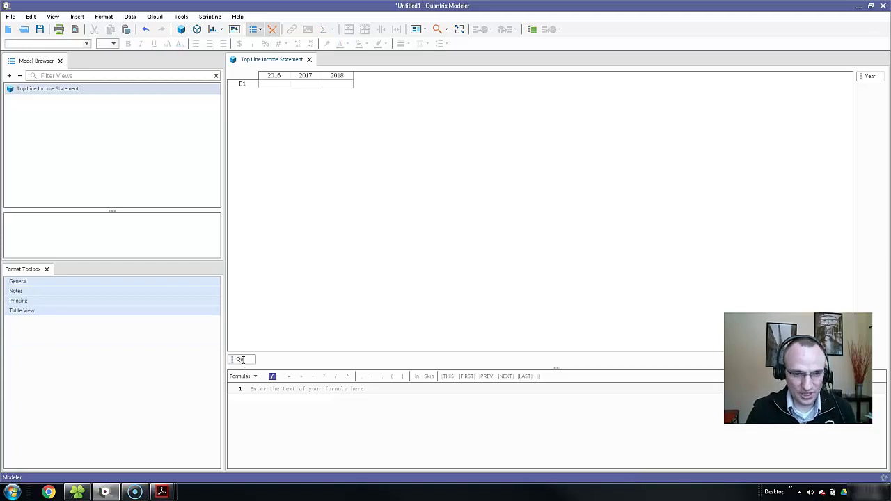
pyautogui.write('Quarter')
pyautogui.press('Return')
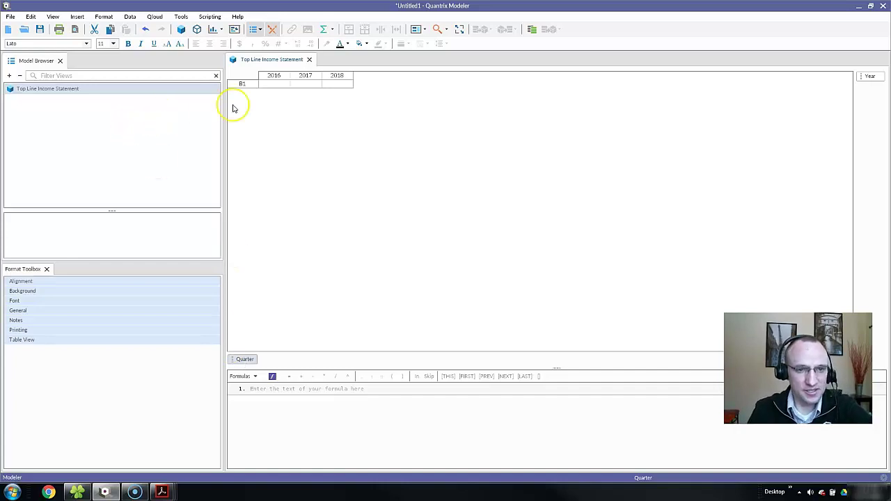
# Step: Rename item B1 to Q1 and add Q2, Q3 and Q4 below it
pyautogui.click(243, 85)
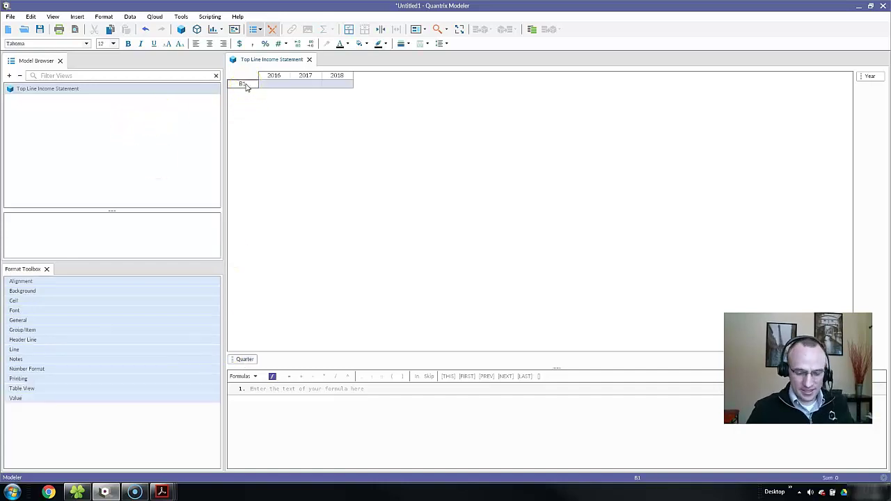
pyautogui.doubleClick(245, 86)
pyautogui.write('Q1')
pyautogui.press('Return')
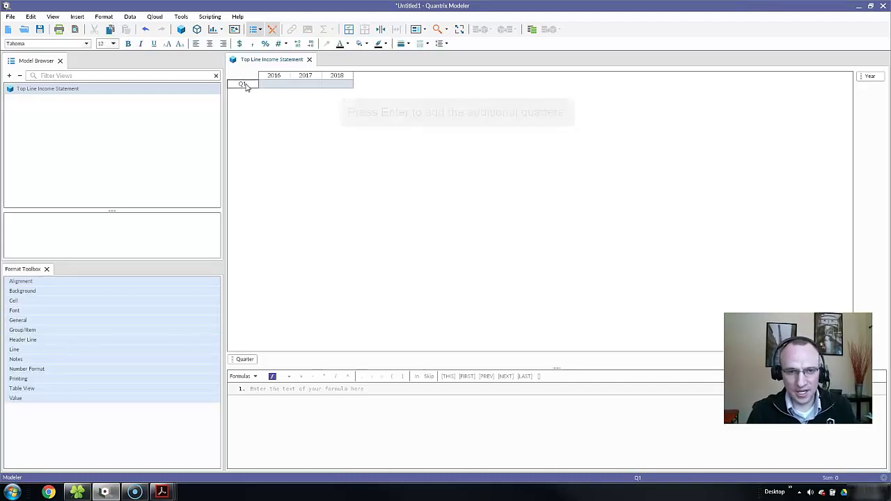
pyautogui.press('Return')
pyautogui.press('Return')
pyautogui.press('Return')
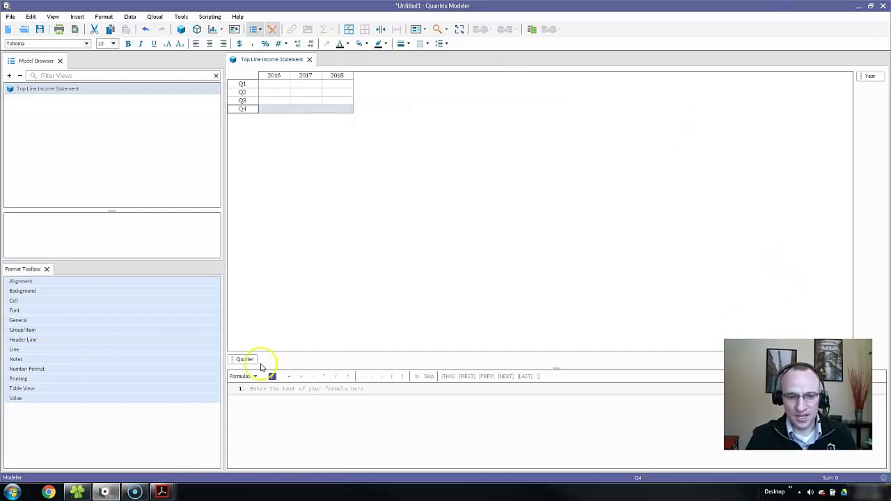
pyautogui.click(870, 78)
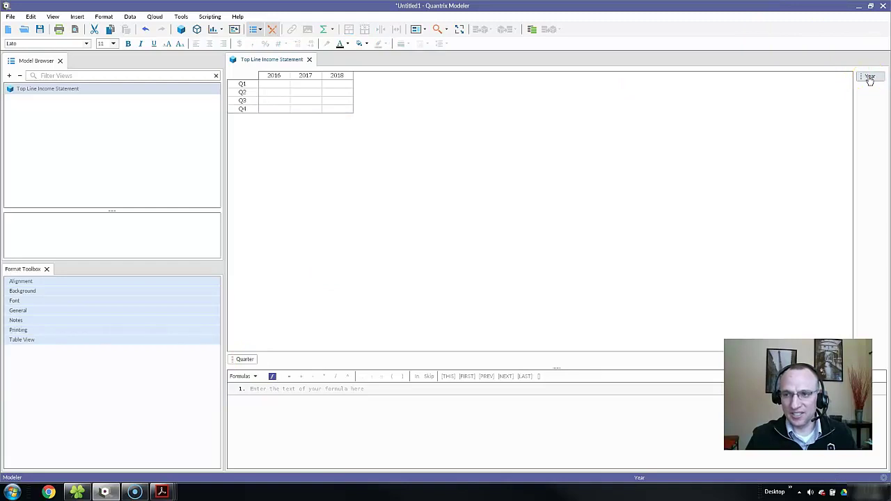
pyautogui.click(245, 359)
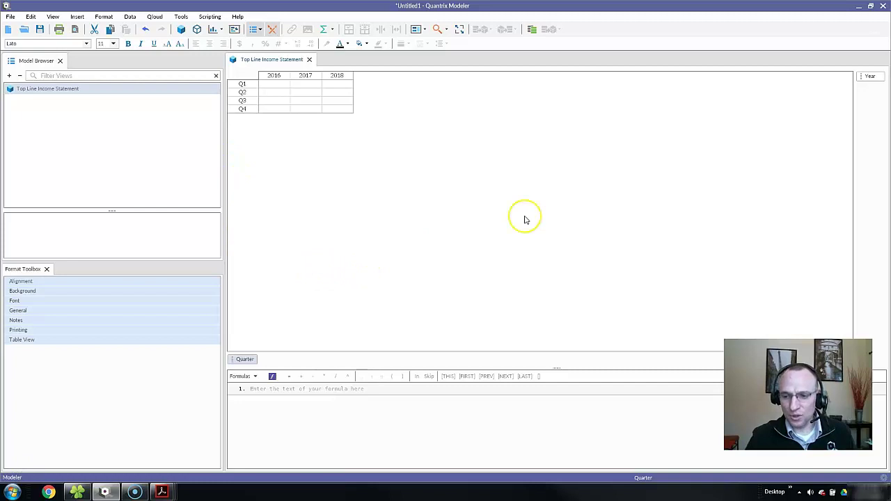
# Step: Start Save As and browse to QuantrixMasterFiles > Introductory Training
pyautogui.click(10, 16)
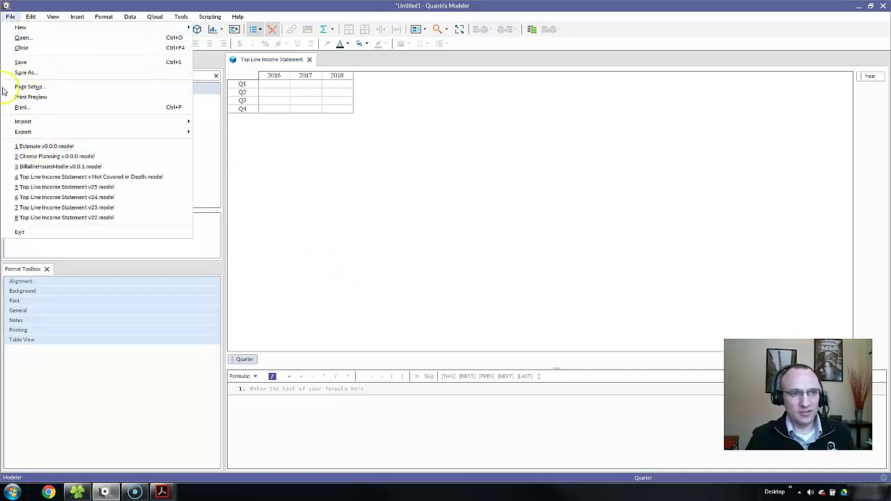
pyautogui.click(30, 75)
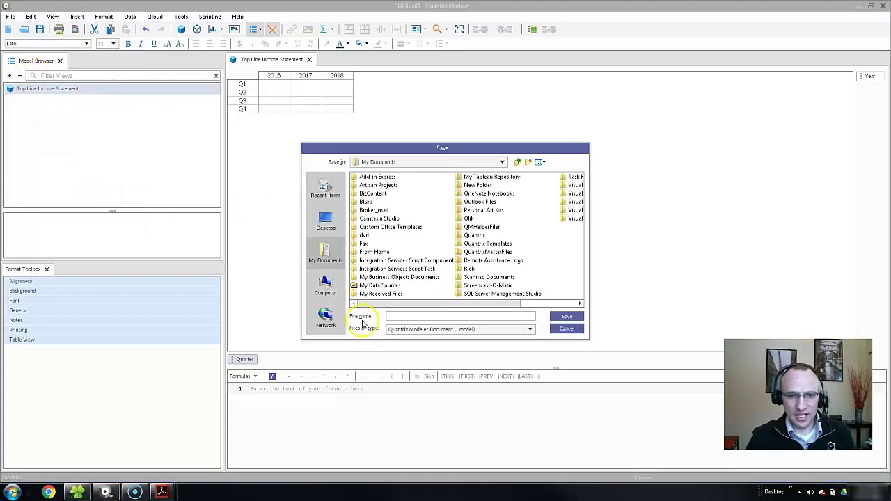
pyautogui.click(327, 292)
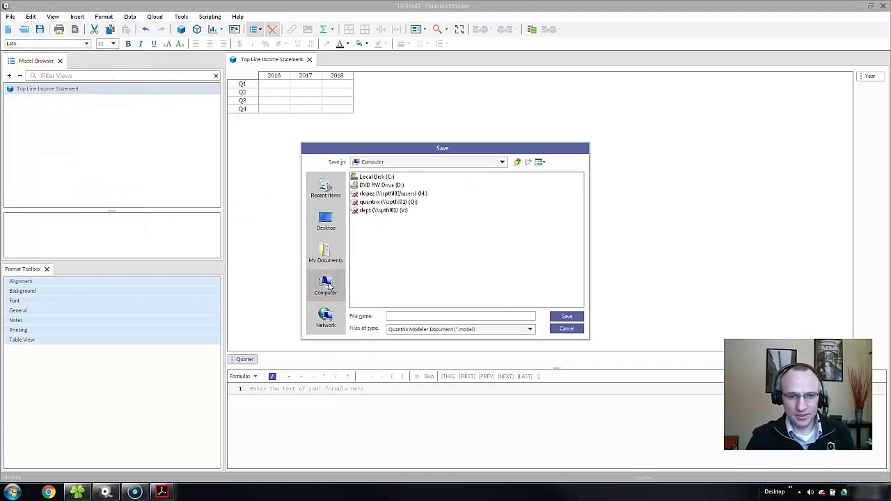
pyautogui.click(326, 257)
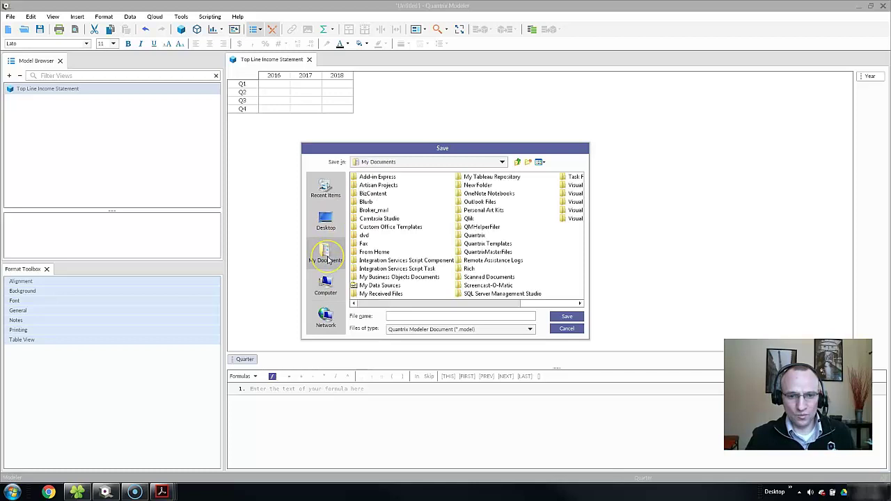
pyautogui.click(389, 227)
pyautogui.press('q')
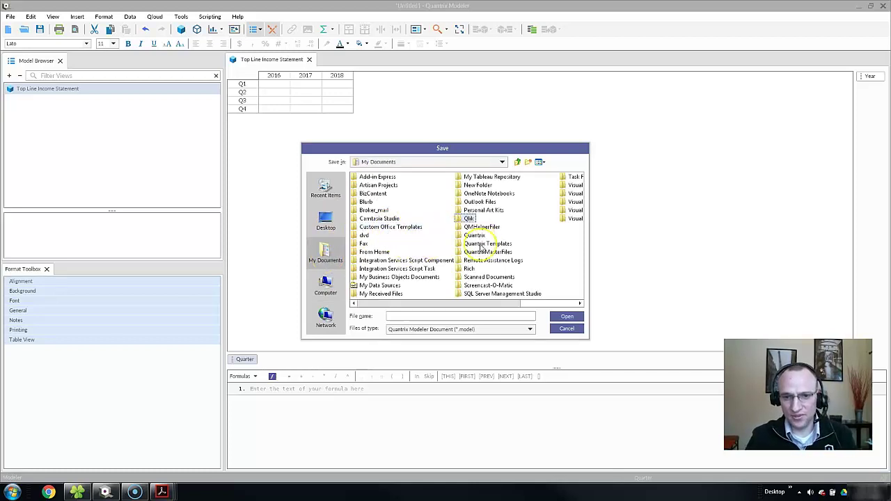
pyautogui.doubleClick(481, 252)
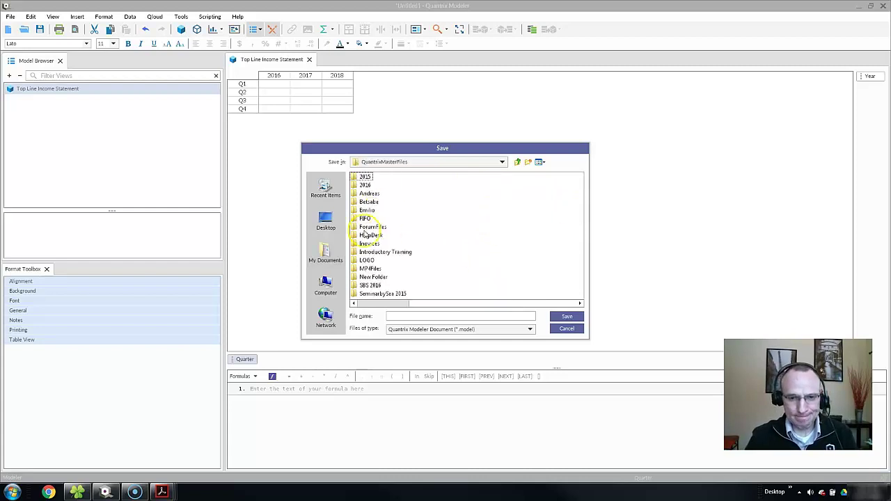
pyautogui.doubleClick(387, 252)
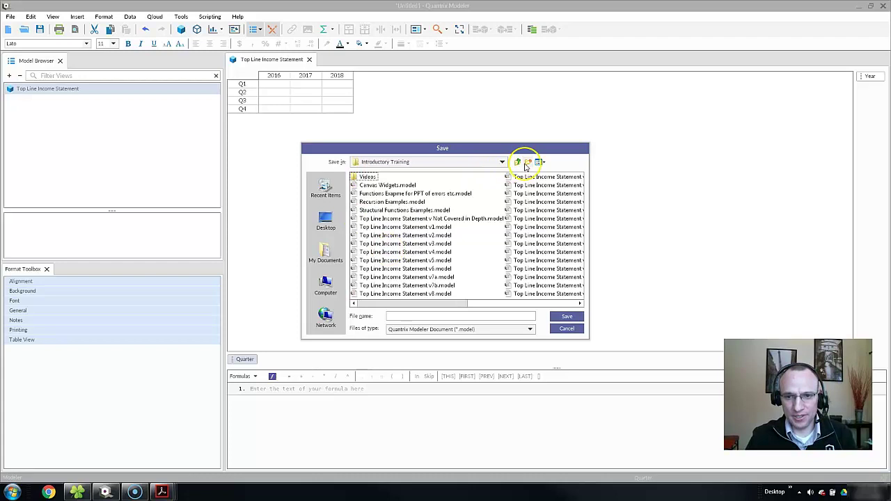
# Step: Create a Demos folder and enter the file name 'Top Line Income Statement v.01'
pyautogui.click(527, 162)
pyautogui.write('Demos')
pyautogui.press('Return')
pyautogui.press('Return')
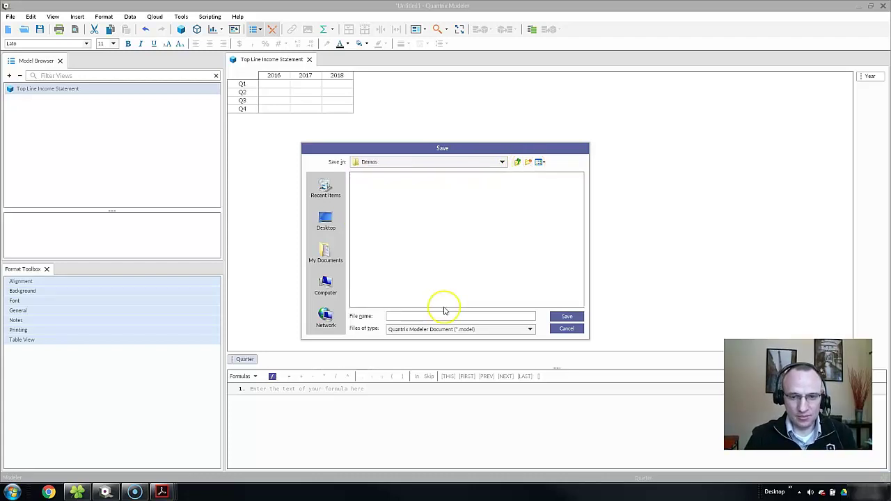
pyautogui.write('Top Line')
pyautogui.press('BackSpace')
pyautogui.press('BackSpace')
pyautogui.press('BackSpace')
pyautogui.press('BackSpace')
pyautogui.write('o')
pyautogui.press('BackSpace')
pyautogui.write('ine Income')
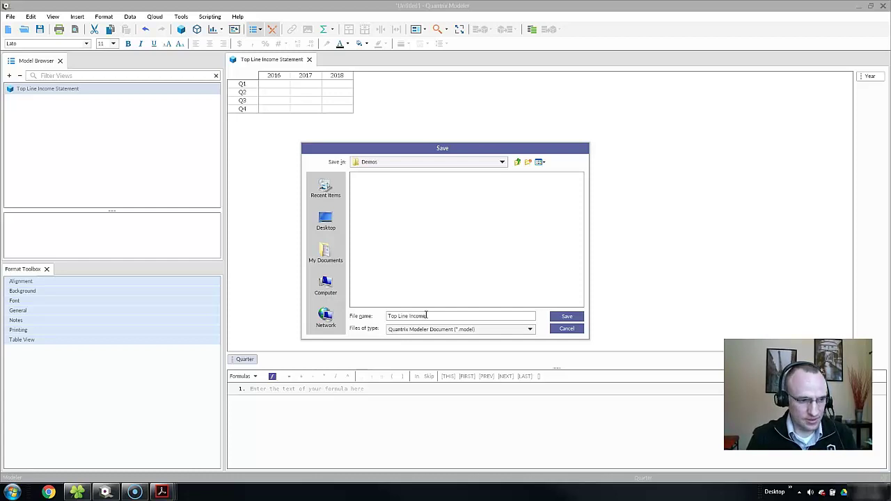
pyautogui.write(' Stateme')
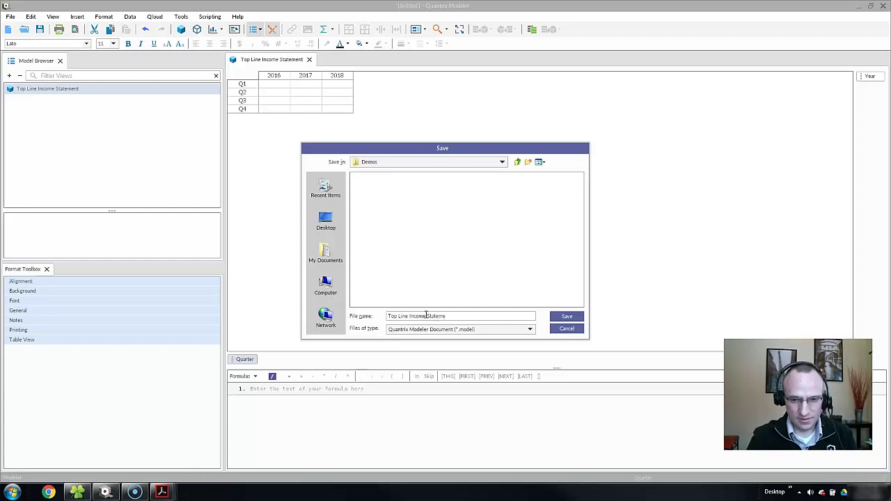
pyautogui.write('nt v.0')
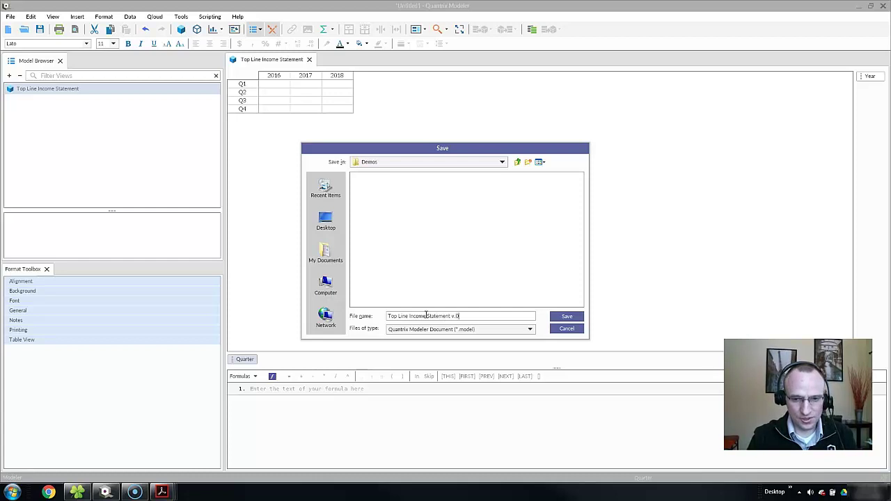
pyautogui.write('1')
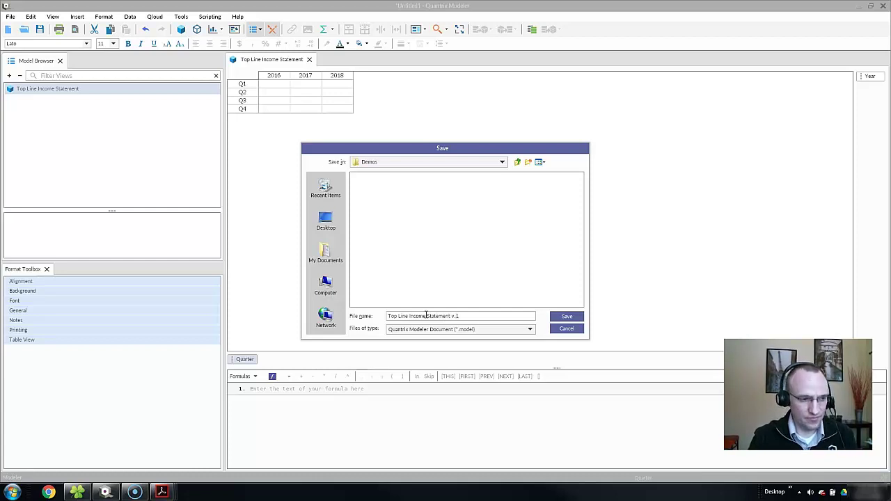
# Step: Save the model and bring up slide 16, 'Demonstration & Exercise 1', in Acrobat
pyautogui.press('Return')
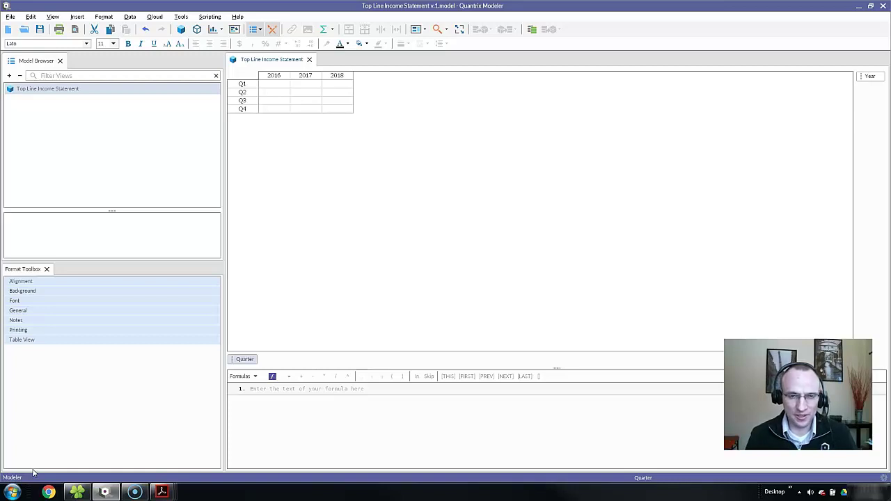
pyautogui.hotkey('alt', 'Tab')
pyautogui.hotkey('alt', 'Tab')
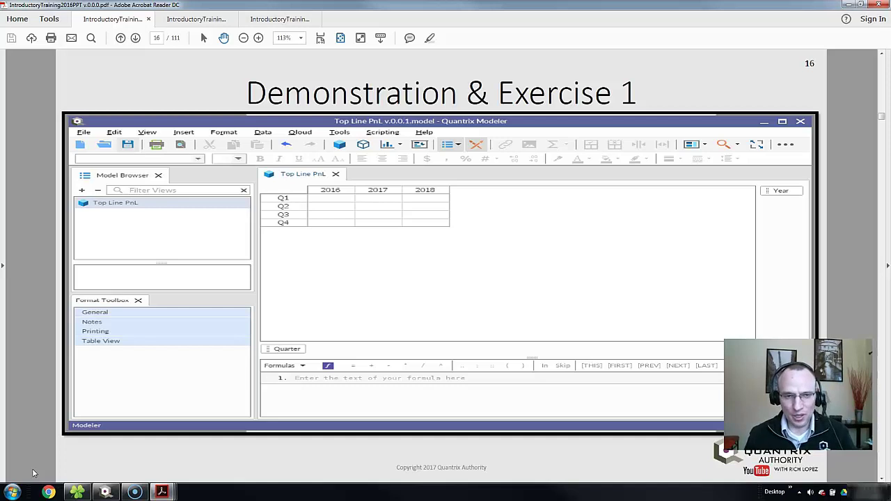
# Step: Return to the Top Line Income Statement v.2 model in Quantrix Modeler
pyautogui.hotkey('alt', 'Tab')
pyautogui.hotkey('alt', 'Tab')
pyautogui.hotkey('alt', 'Tab')
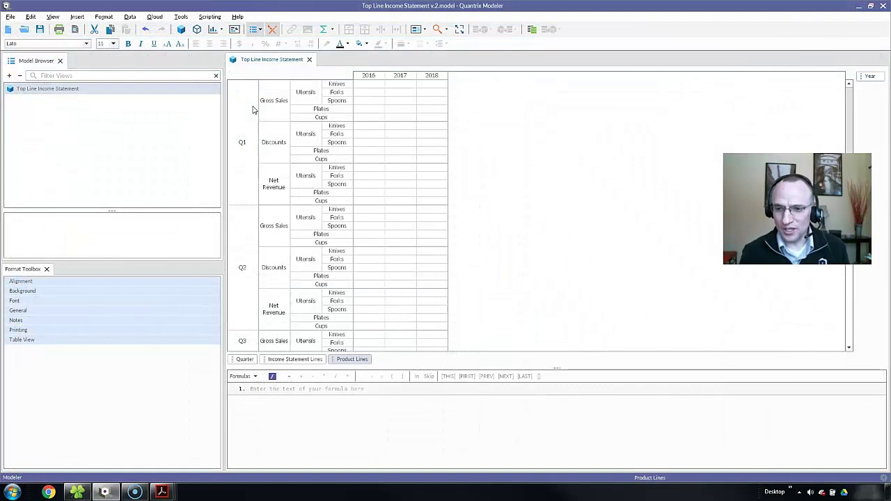
# Step: Switch from the nested Year-by-Quarter model to the Acrobat training PDF
pyautogui.moveTo(334, 110); pyautogui.dragTo(274, 114)
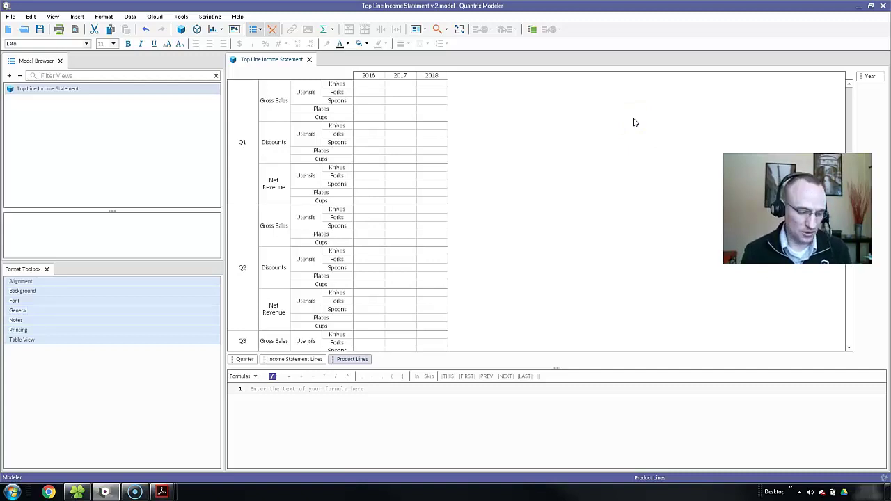
pyautogui.hotkey('alt', 'Tab')
pyautogui.hotkey('alt', 'Tab')
pyautogui.hotkey('alt', 'shift', 'Tab')
pyautogui.hotkey('alt', 'shift', 'Tab')
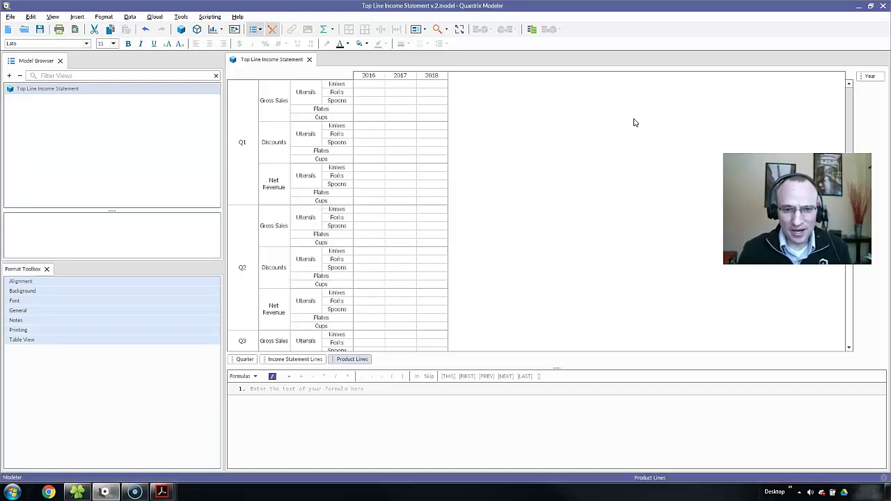
pyautogui.hotkey('alt', 'Tab')
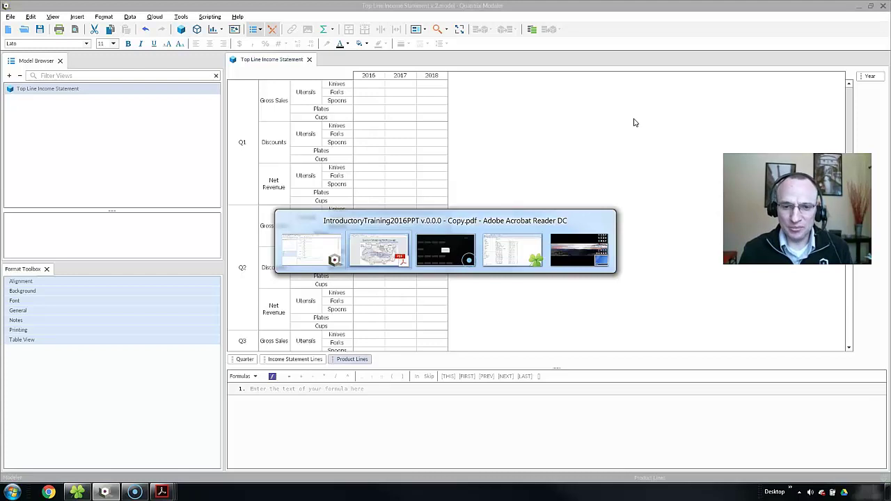
# Step: Show the first training PDF and scroll down to slide 21, 'Linking Categories'
pyautogui.click(86, 21)
pyautogui.scroll(-1, 384, 209)
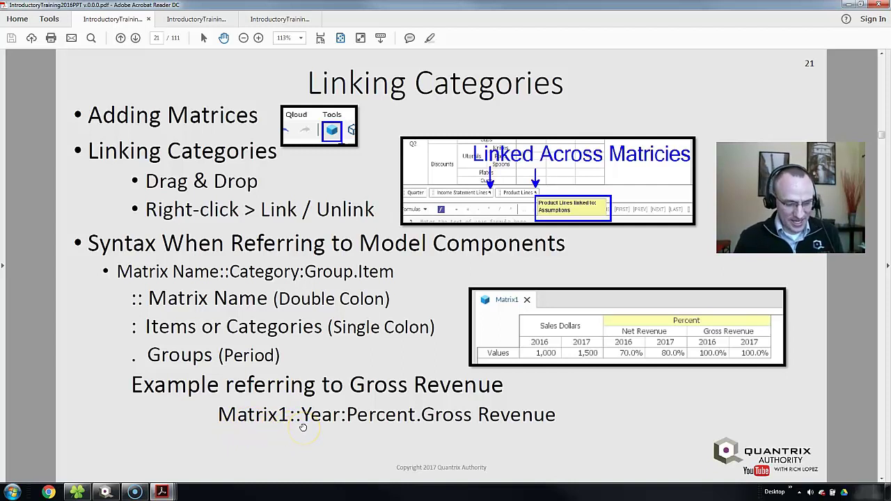
pyautogui.moveTo(304, 426); pyautogui.dragTo(220, 404)
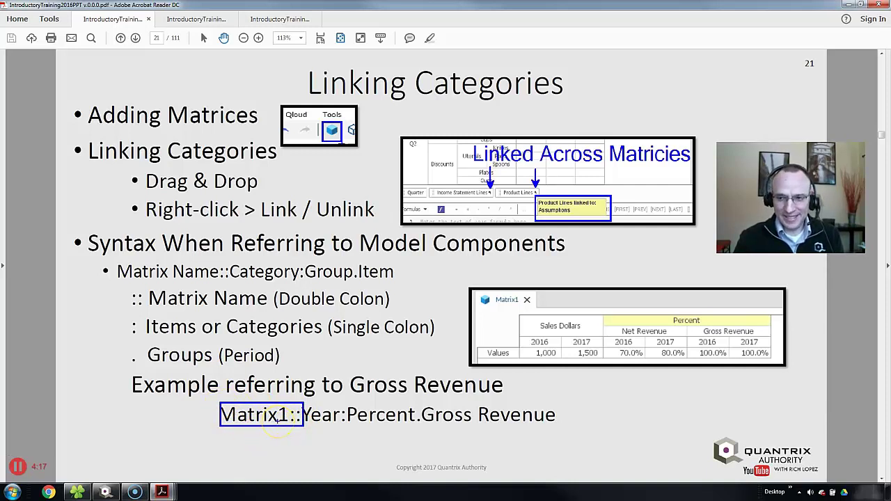
pyautogui.click(304, 427)
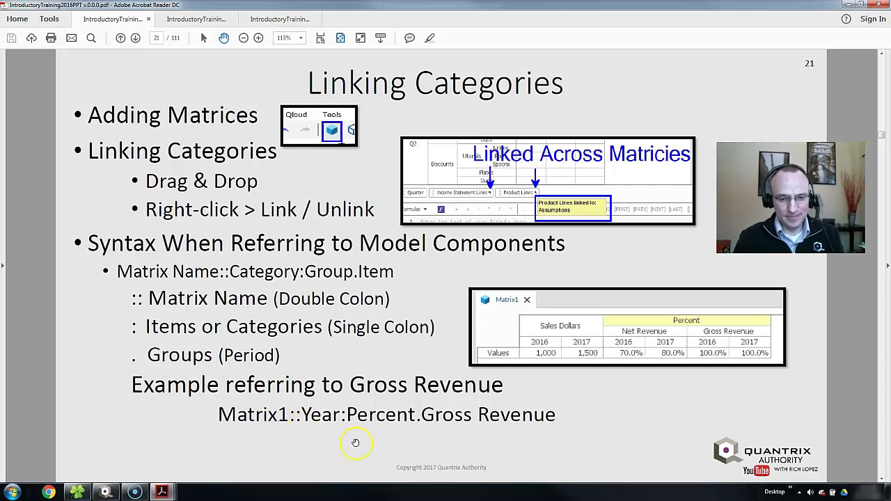